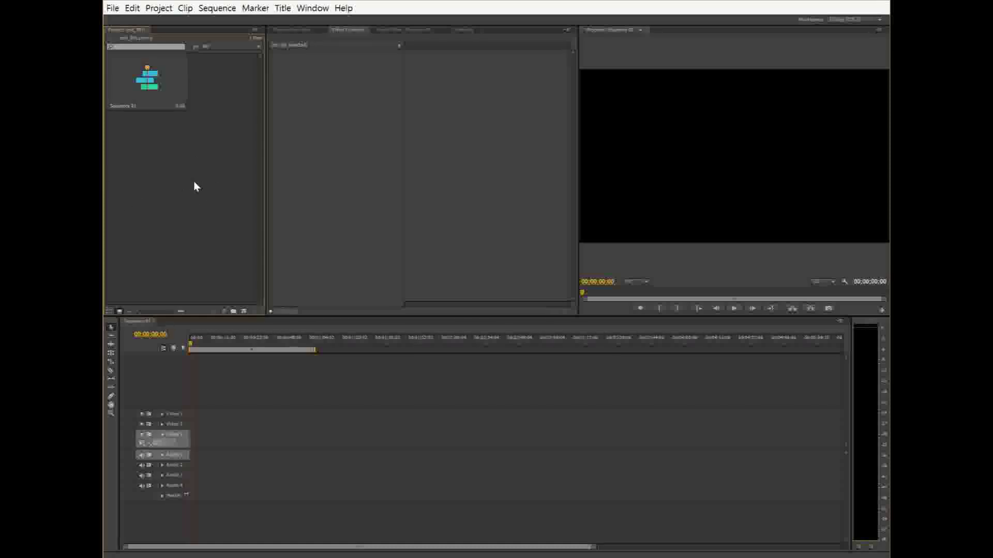
left_click(300, 372)
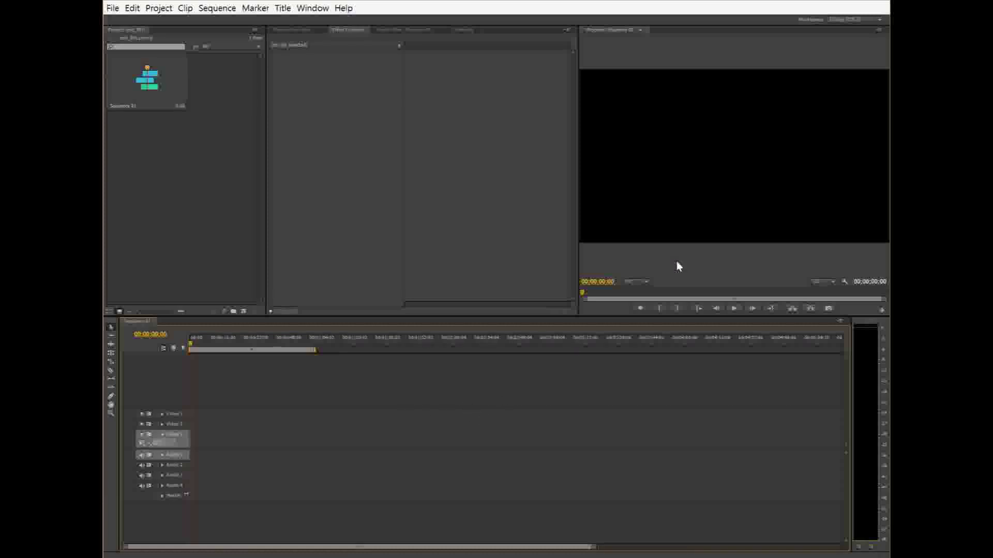
left_click(704, 265)
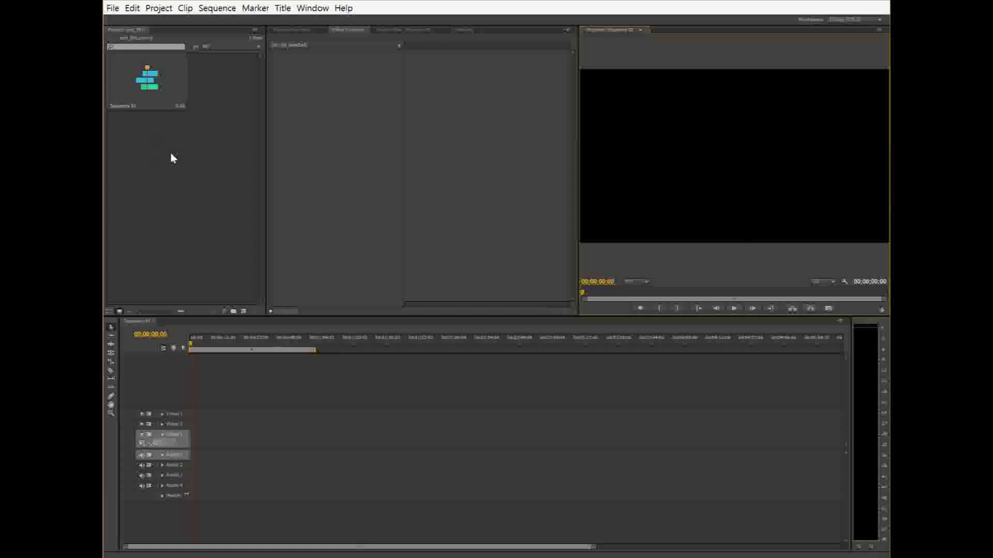
left_click(165, 92)
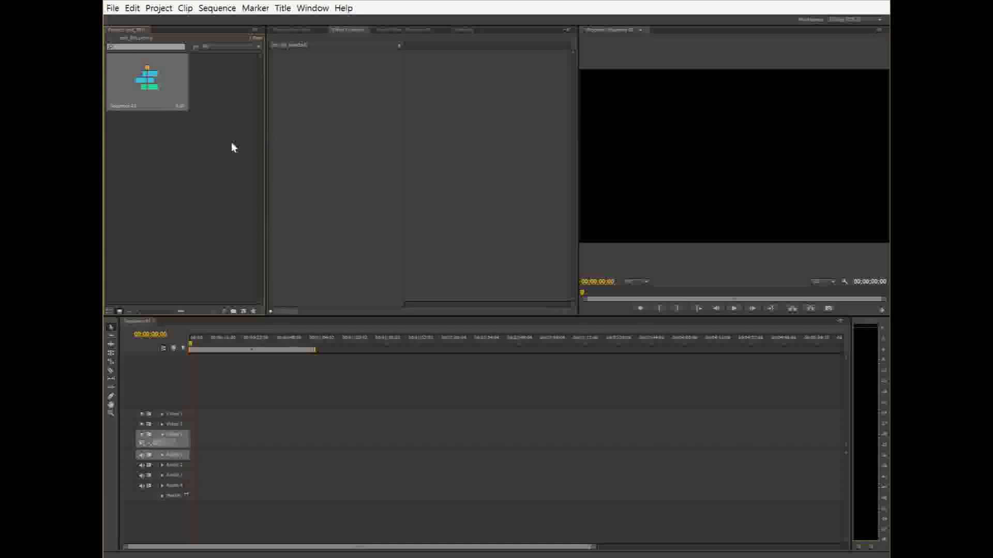
left_click(150, 116)
left_click(149, 95)
left_click(219, 379)
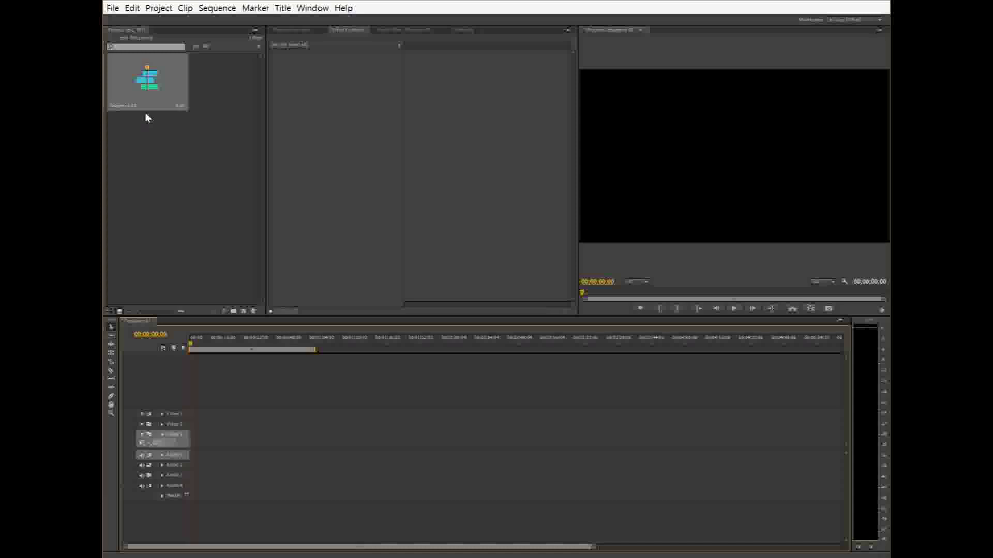
left_click(141, 177)
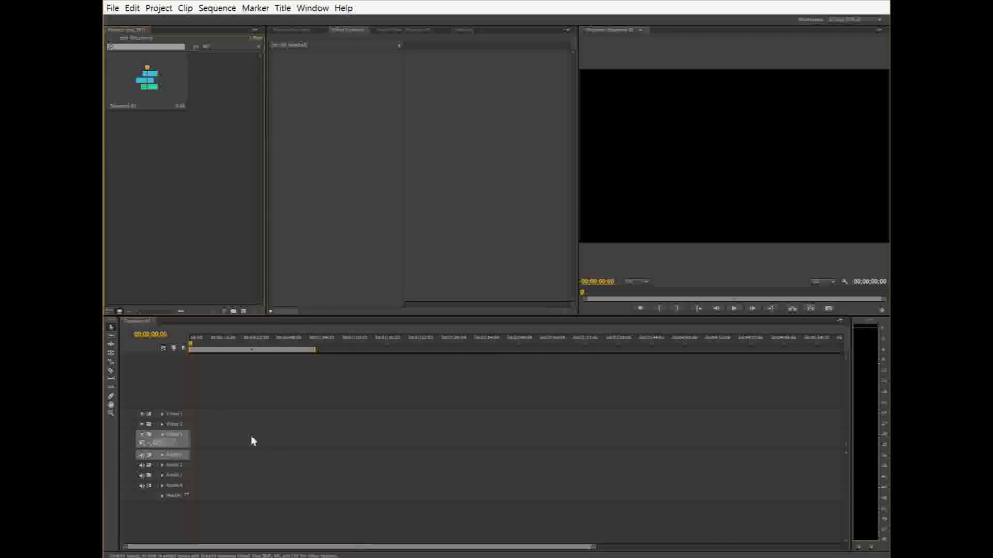
Open the media import dialog and look through its list of supported file formats.
double_click(174, 166)
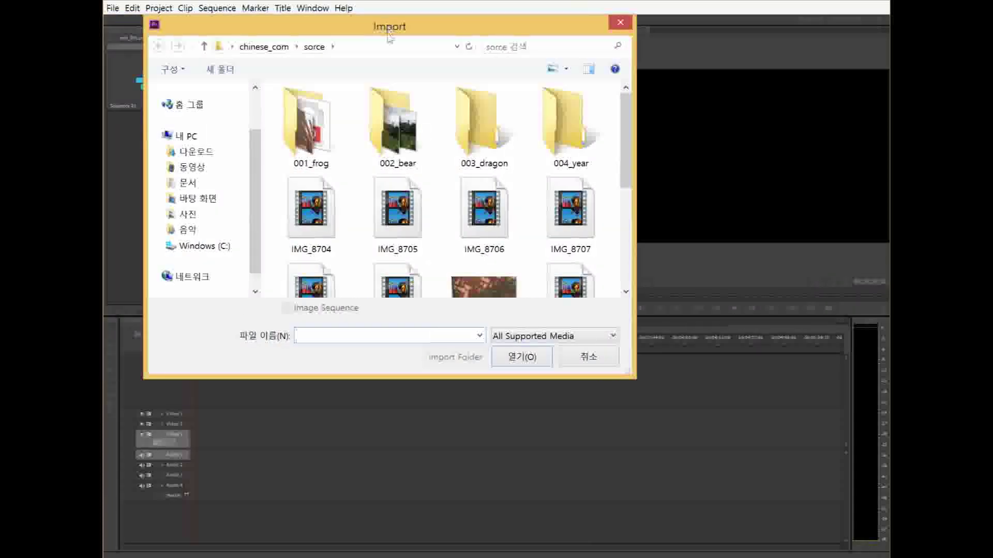
left_click_drag(625, 126, 625, 222)
left_click(592, 336)
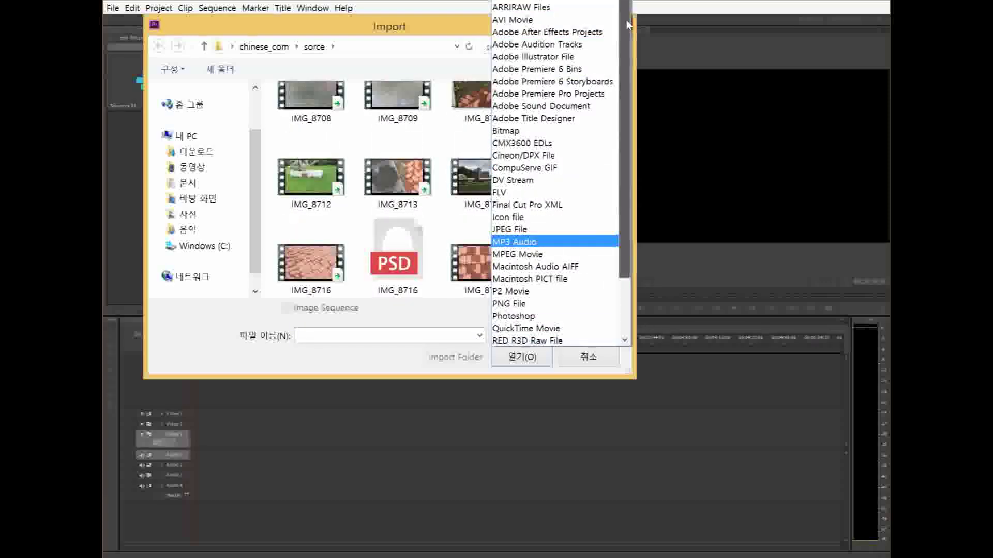
left_click_drag(625, 82, 624, 131)
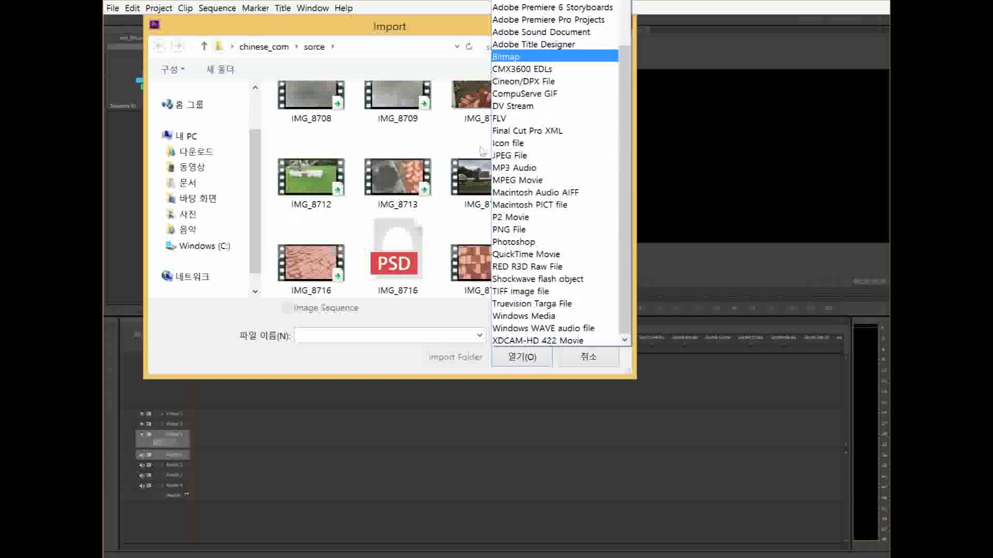
left_click(433, 2)
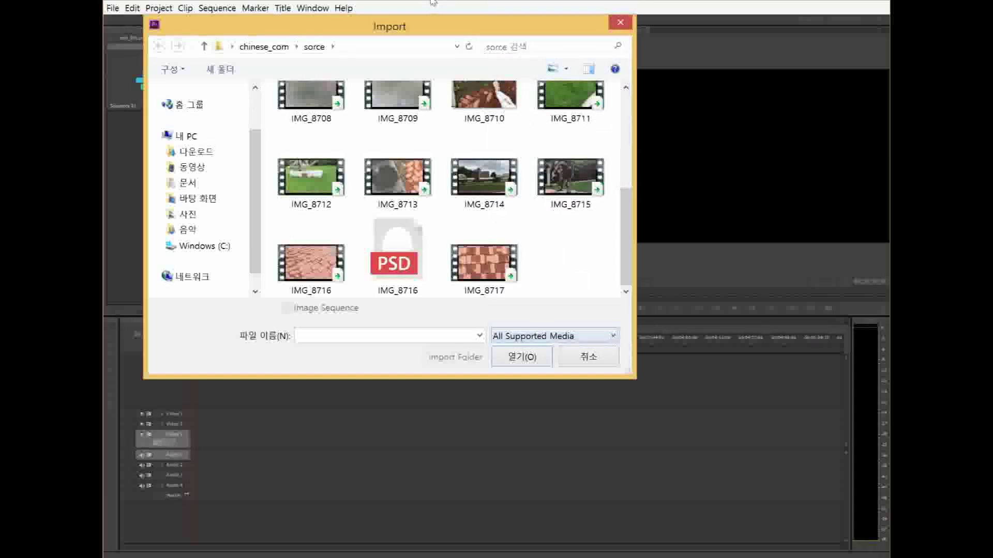
Inspect the clips IMG_8707, IMG_8706 and IMG_8705 in the sorce folder, leaving the import dialog without importing anything.
left_click_drag(628, 236, 629, 144)
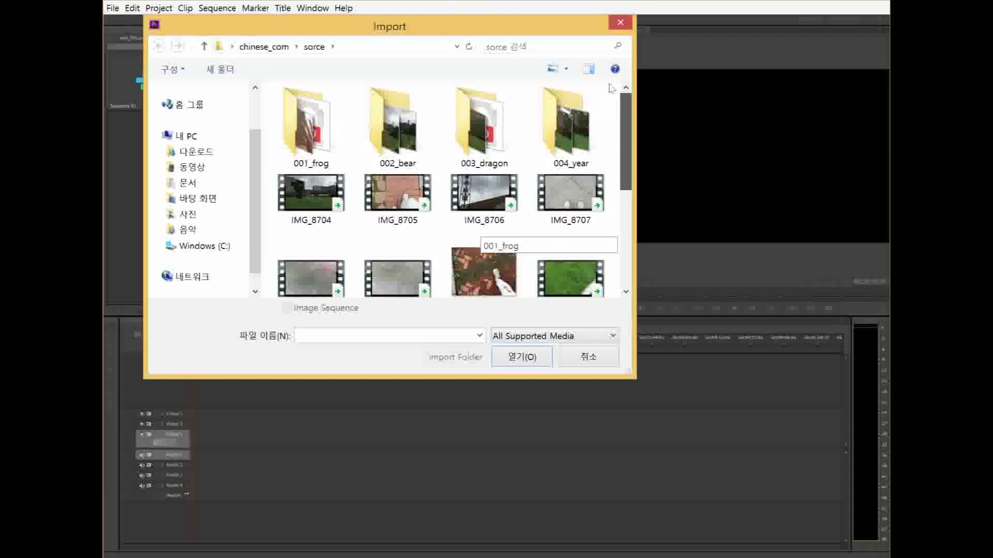
left_click(576, 202)
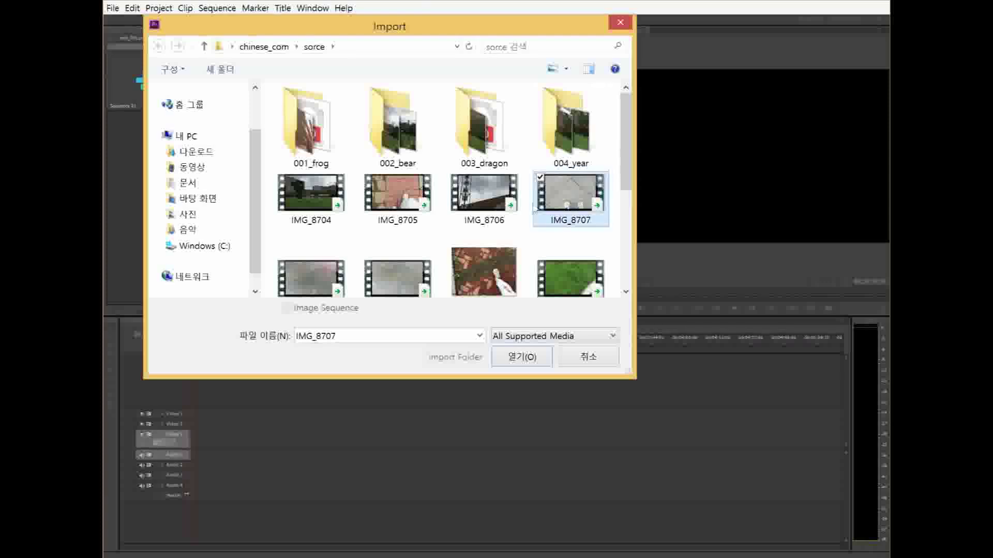
left_click(489, 201)
left_click(402, 203)
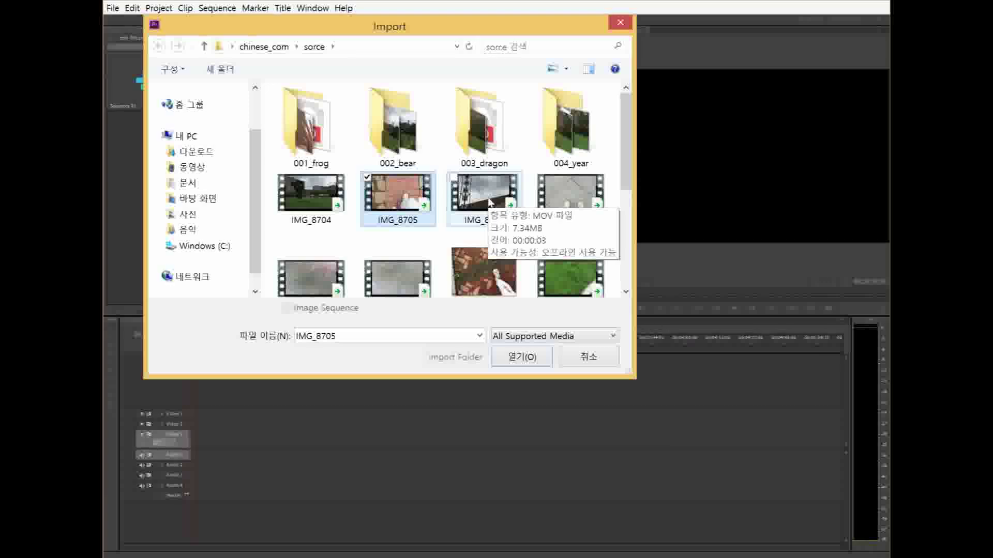
mouse_move(568, 205)
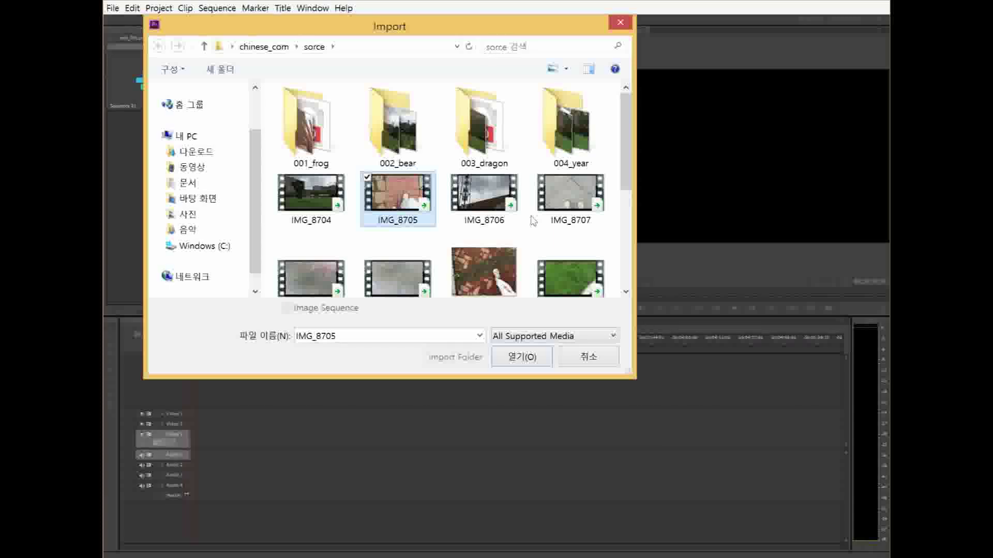
left_click(594, 364)
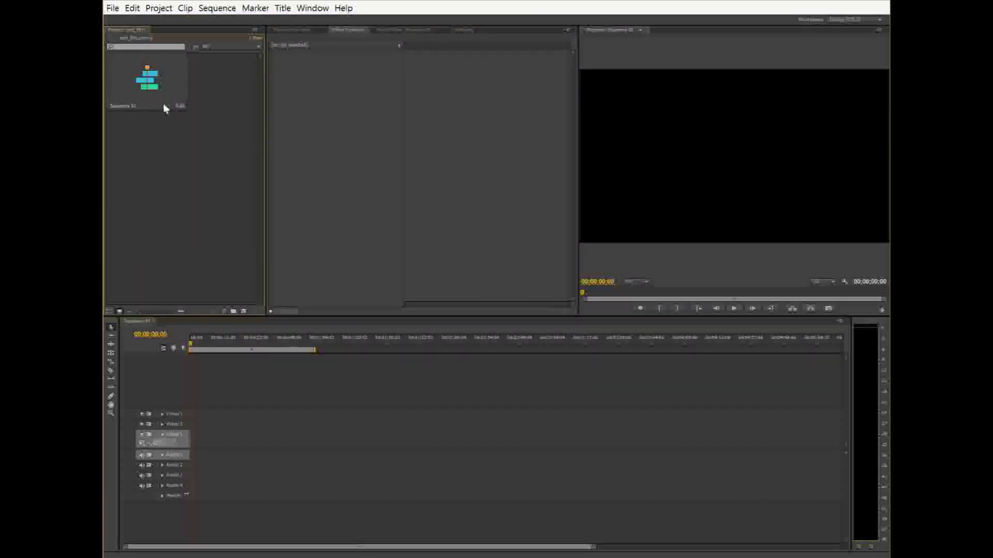
Switch to the web search results for video converters and highlight the licence type listed for 카카오인코더.
double_click(190, 115)
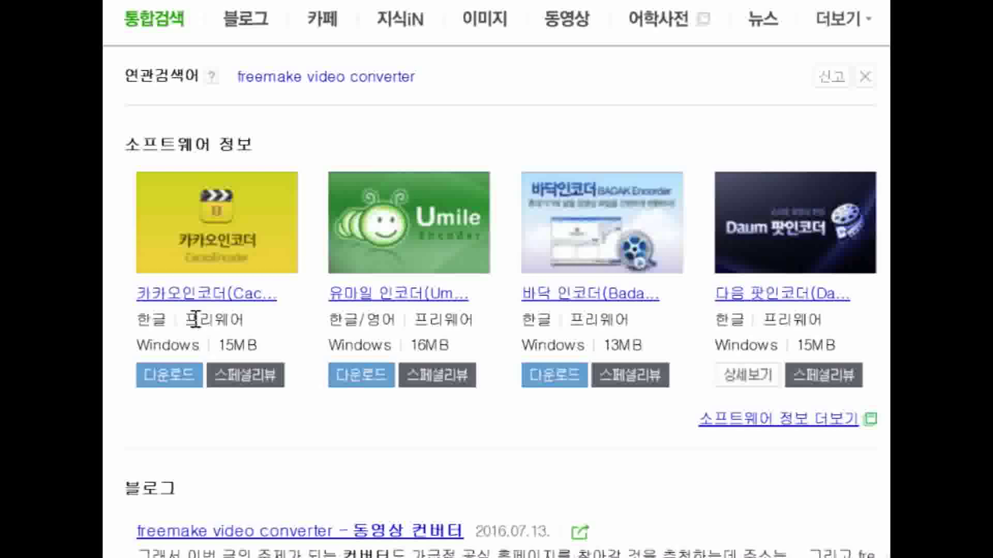
left_click_drag(184, 321, 275, 321)
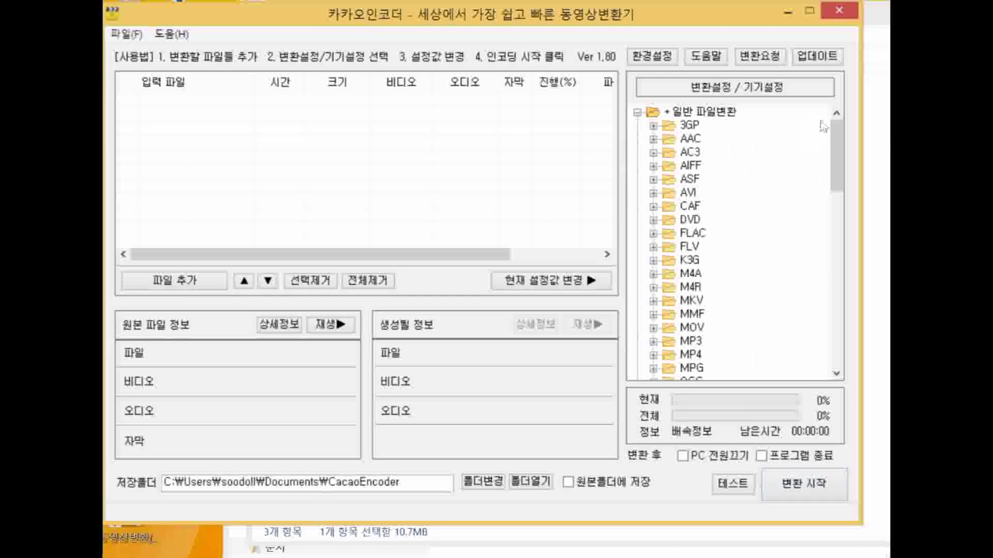
Switch to 카카오인코더 and expand the Apple (애플) group under the 기기설정 device presets.
left_click_drag(836, 135, 827, 290)
left_click_drag(833, 275, 834, 220)
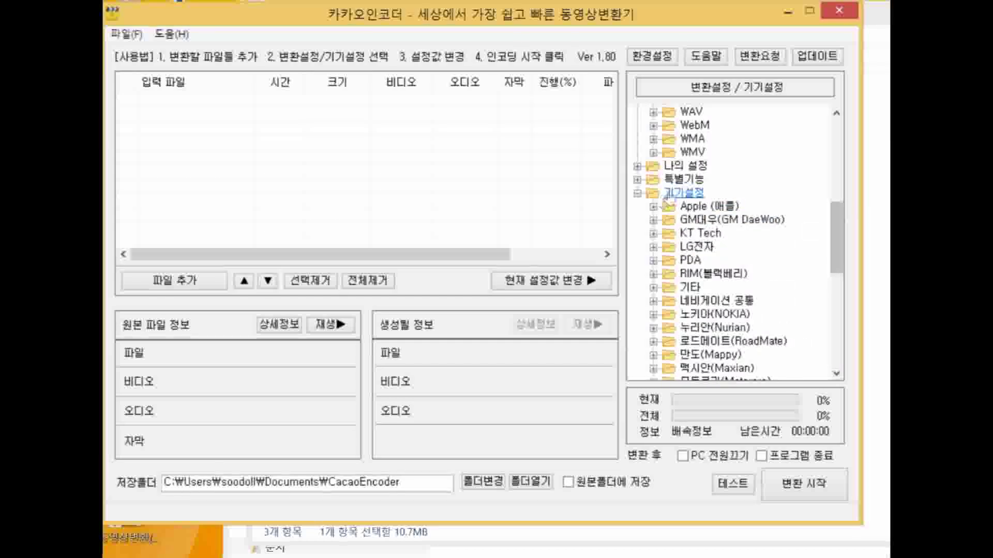
key("Down")
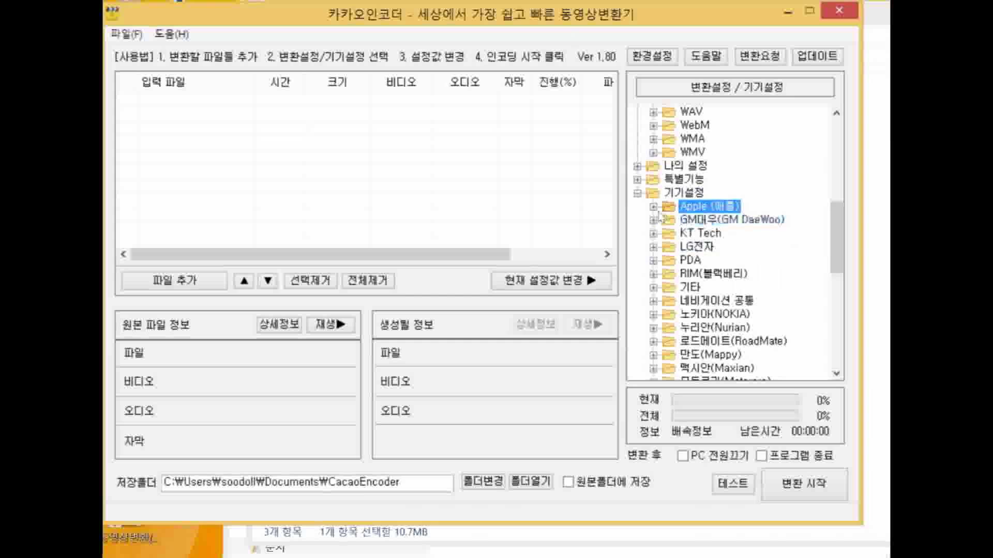
key("Right")
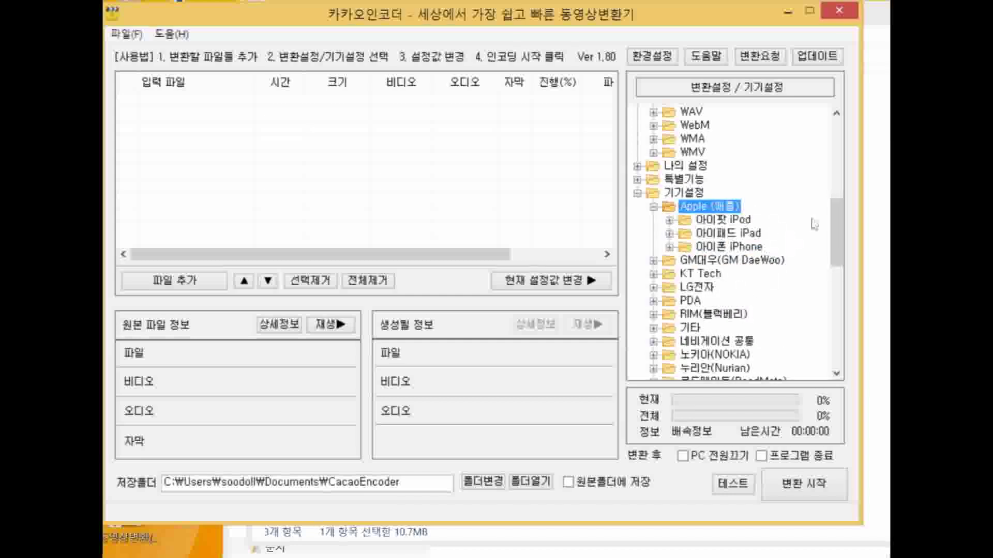
Examine the codec variants offered in the AVI conversion category, collapsing it again.
left_click_drag(836, 212, 767, 161)
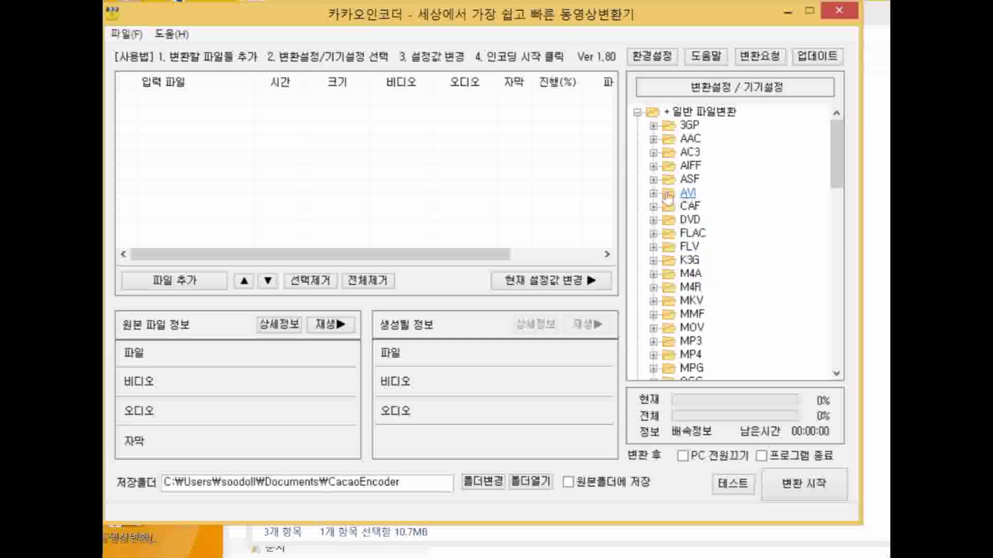
left_click(653, 195)
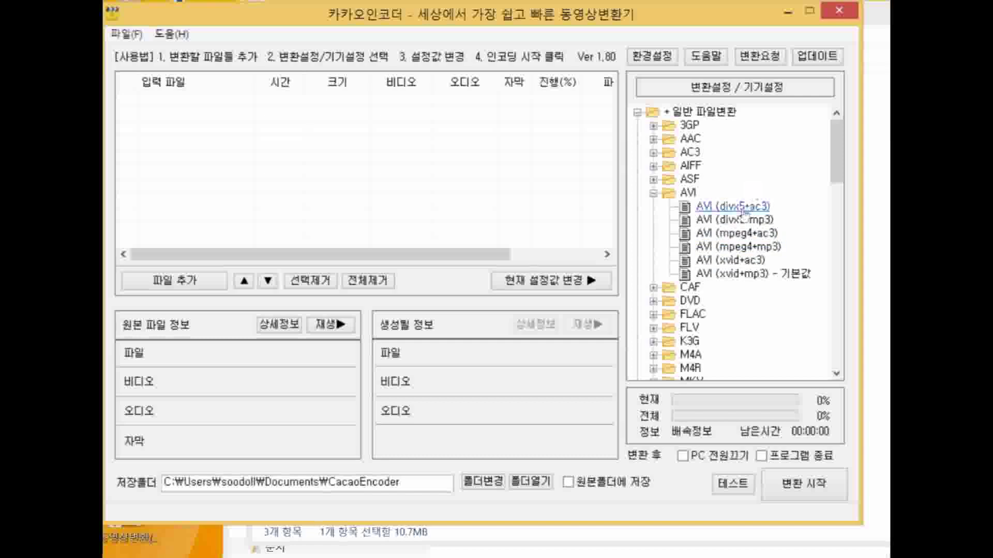
left_click(653, 194)
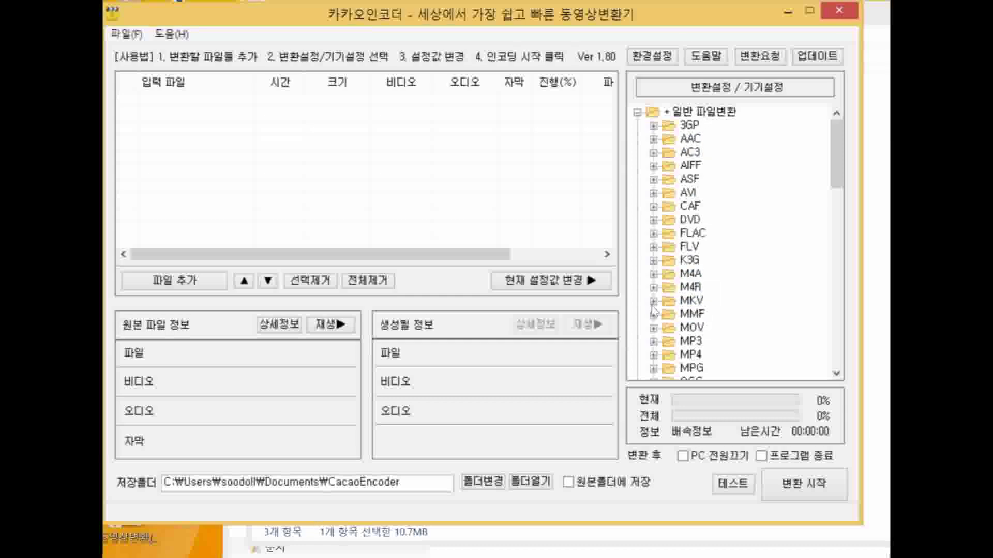
Expand the MOV category in the conversion presets and examine the full names of its variants.
scroll(716, 333, "down", 5)
scroll(708, 254, "up", 1)
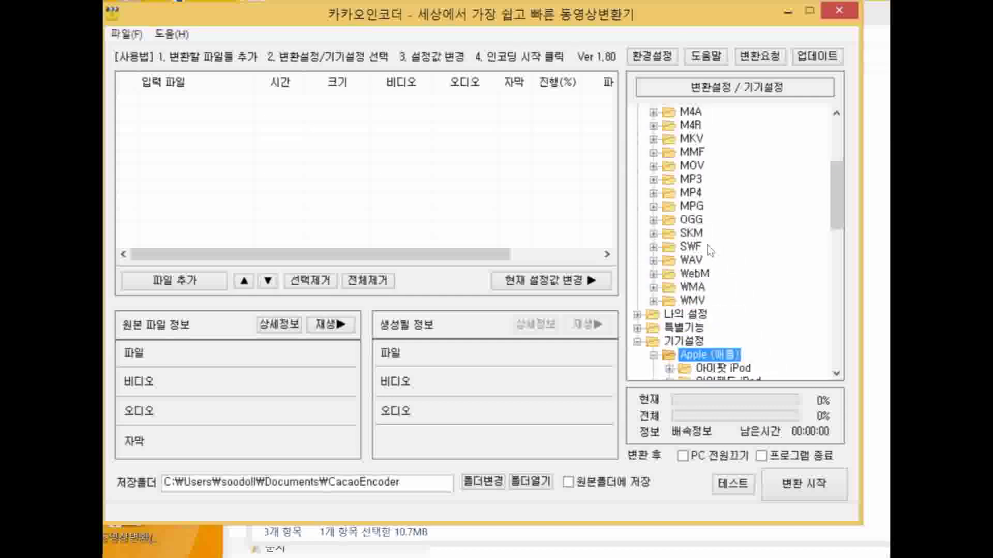
scroll(698, 274, "up", 3)
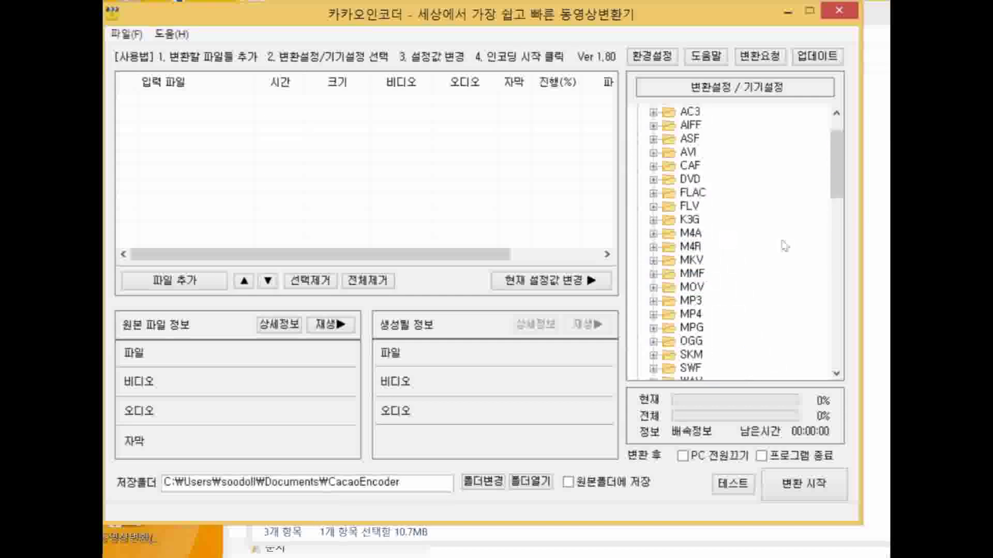
left_click(667, 290)
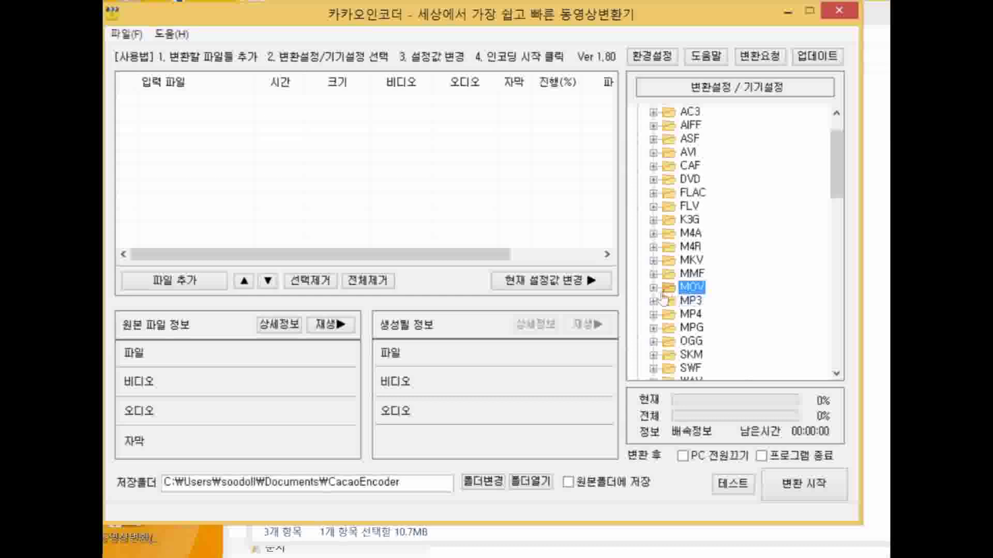
left_click(653, 288)
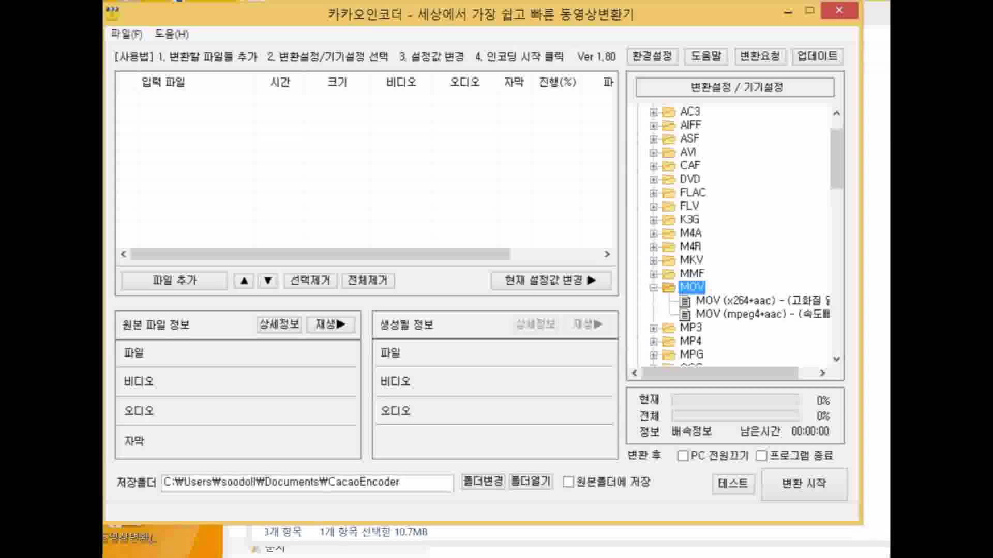
left_click_drag(745, 370, 798, 376)
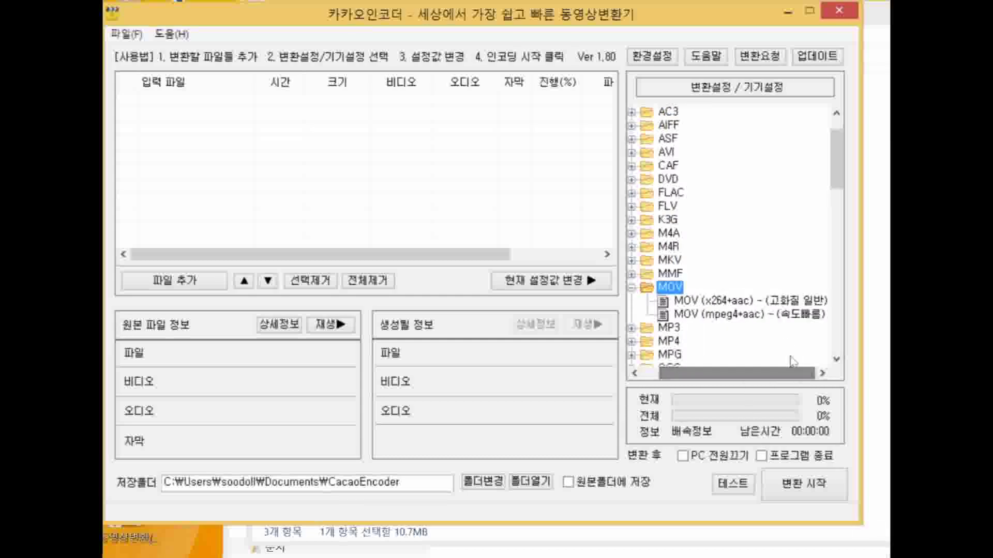
Open the settings of the MOV (mpeg4+aac) preset and review its video codec and bit rate choices, closing them without applying.
double_click(758, 316)
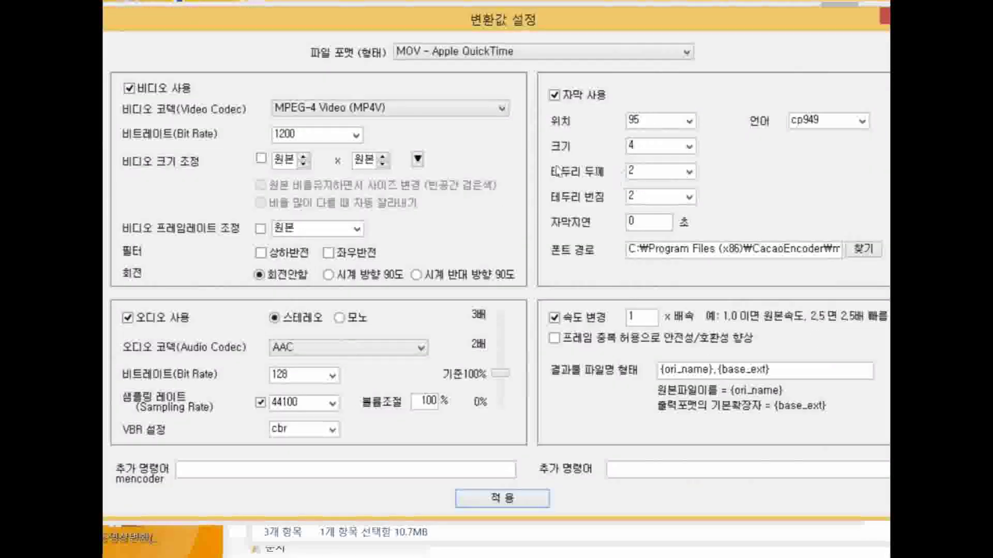
left_click(501, 109)
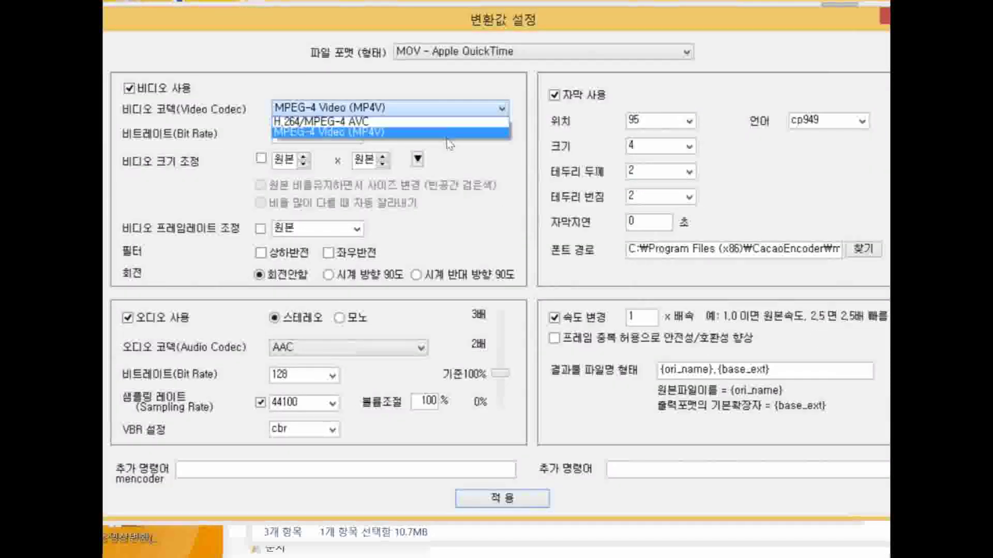
left_click(449, 133)
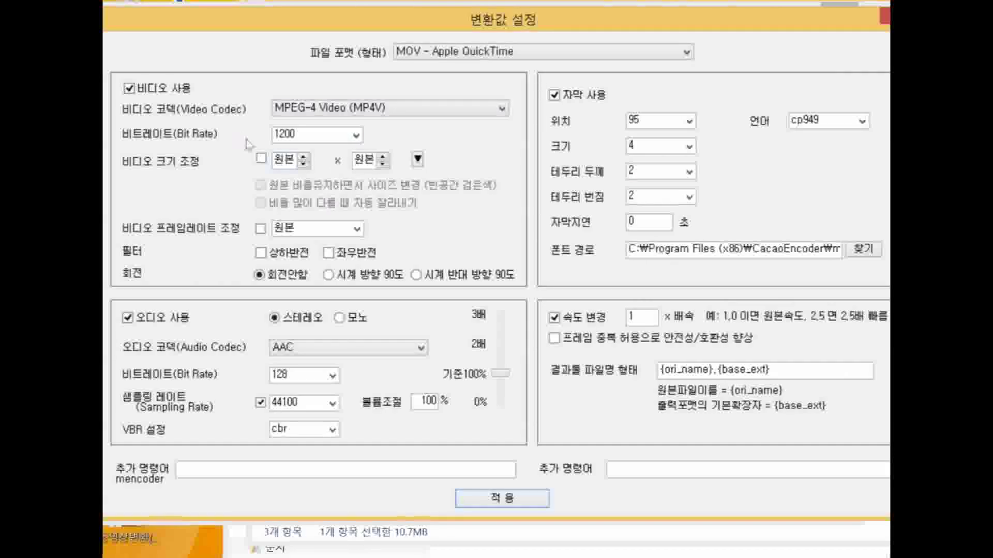
left_click(356, 135)
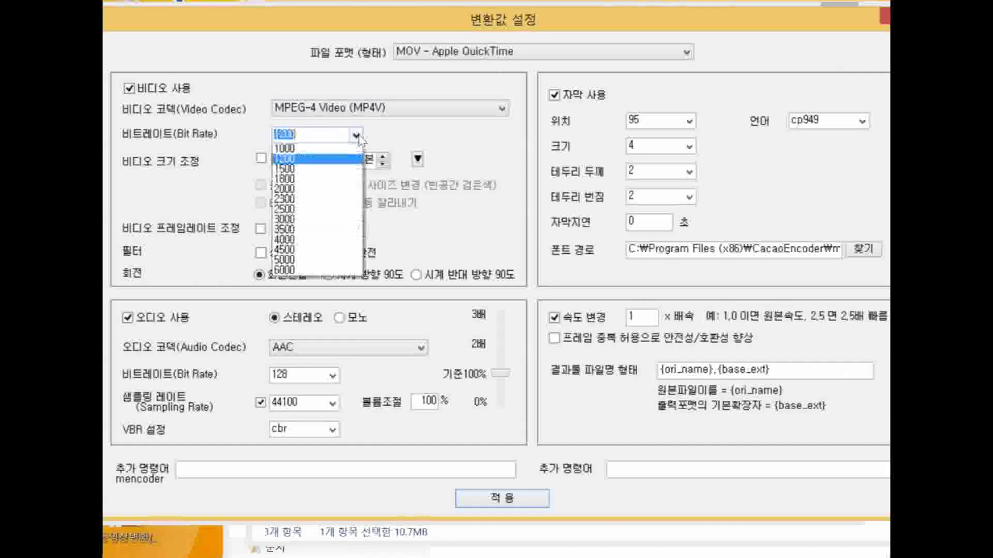
left_click(423, 144)
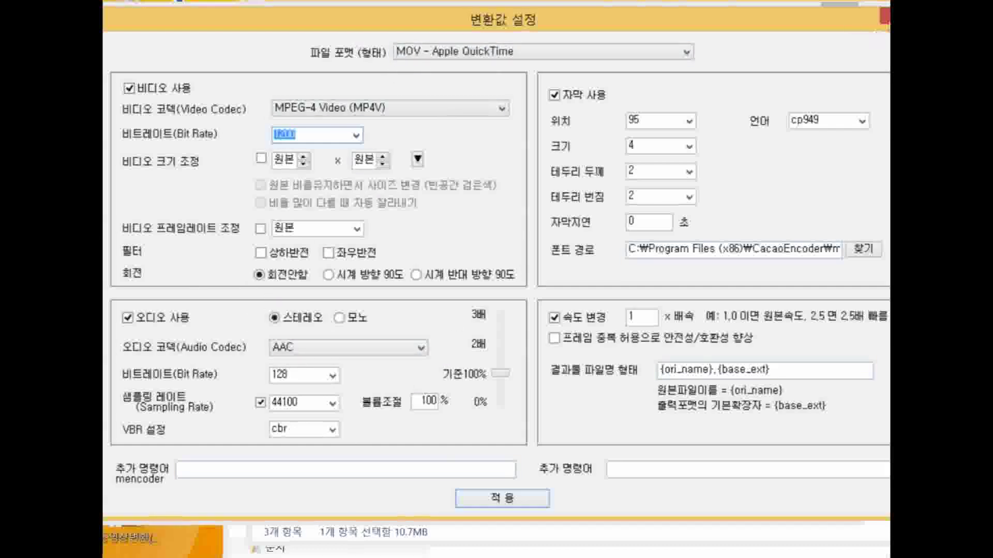
left_click(885, 17)
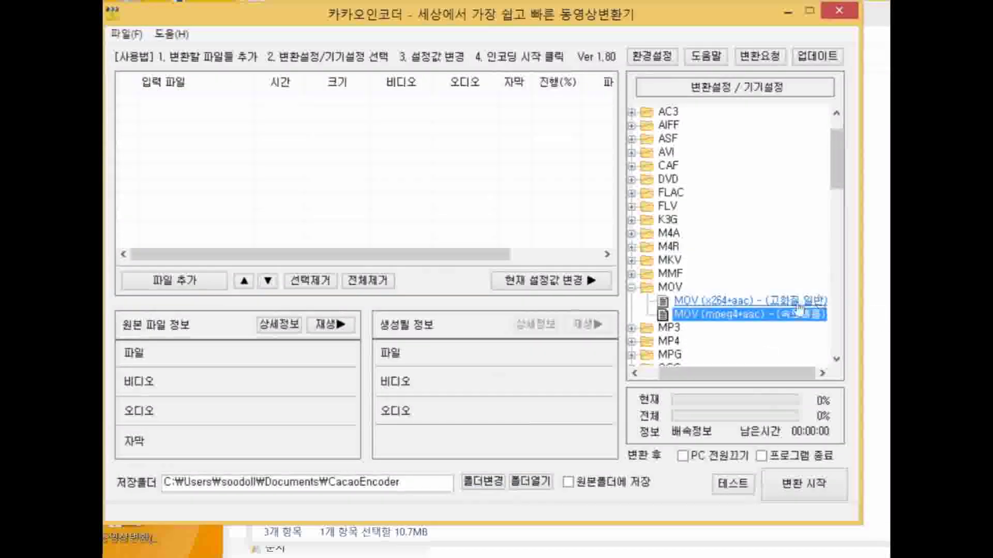
Expand the 아이패드 iPad group under Apple (애플), examine its full preset names and open the IPAD (초고화질) h264+aac preset.
scroll(797, 300, "down", 8)
scroll(791, 293, "up", 3)
scroll(750, 290, "down", 1)
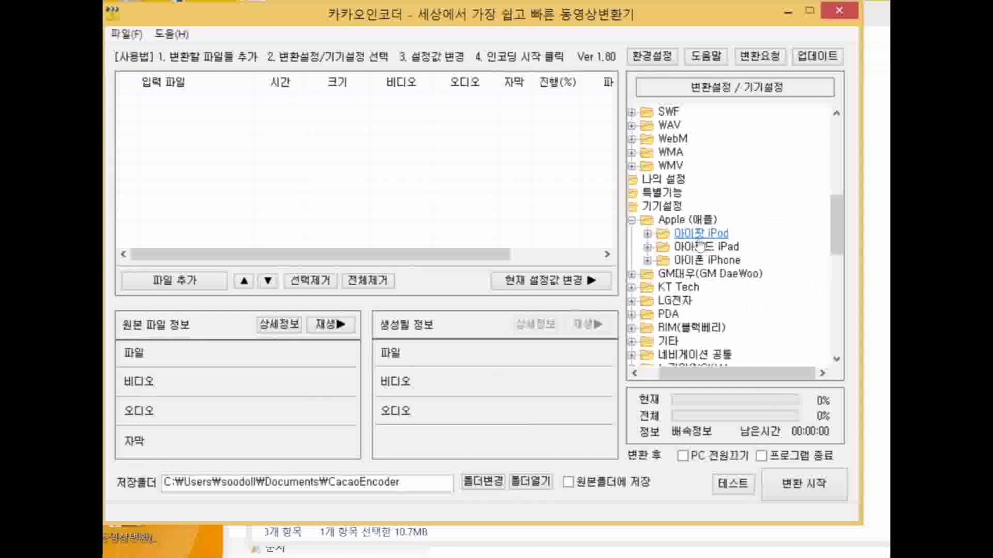
left_click(712, 249)
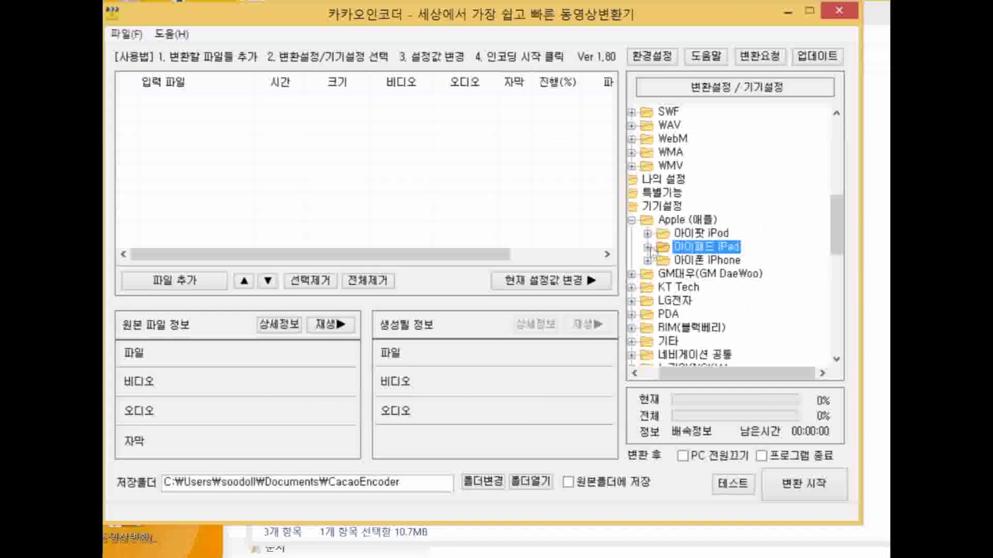
left_click(647, 247)
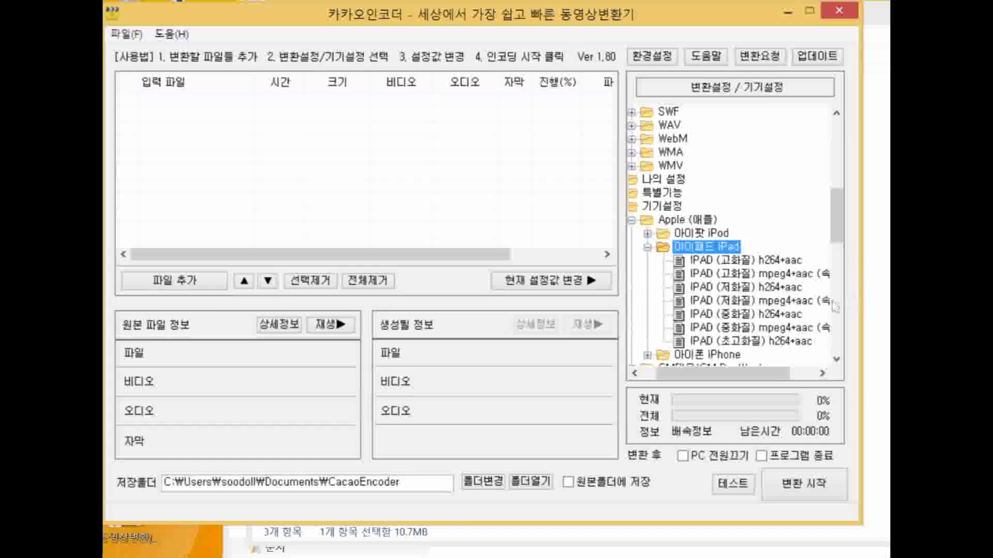
left_click_drag(772, 382, 800, 383)
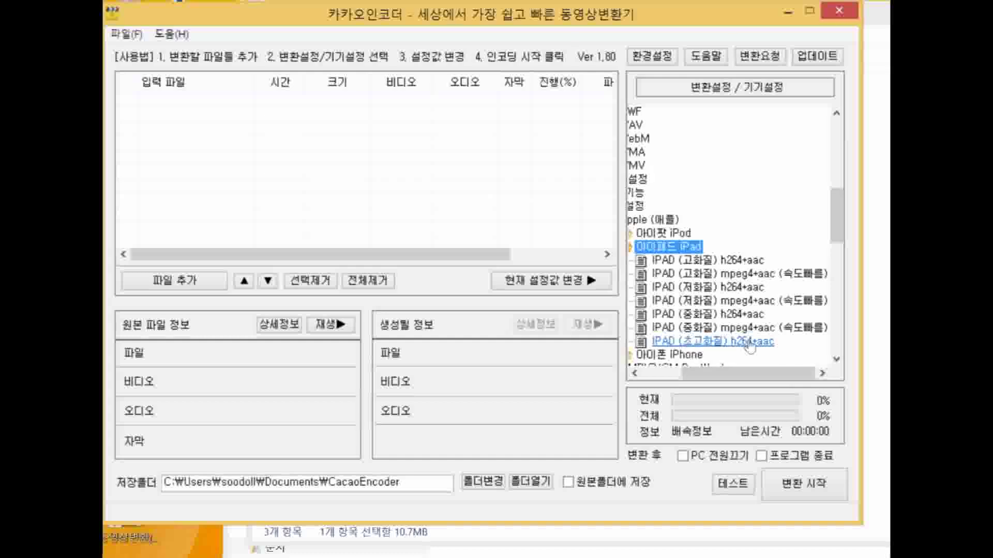
double_click(765, 342)
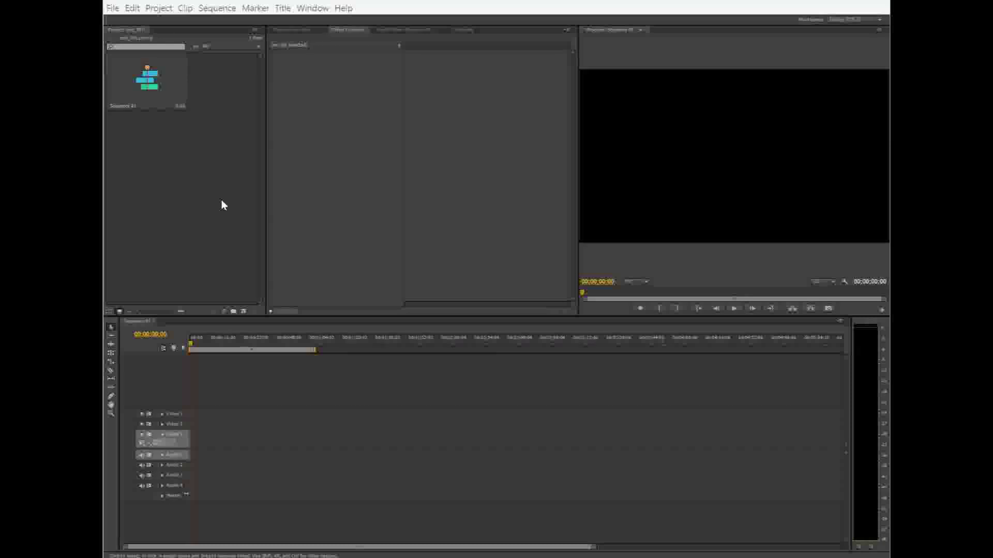
Switch to Premiere Pro, select the sequence in the project and review its Sequence Settings, including the video display format choices.
left_click(151, 196)
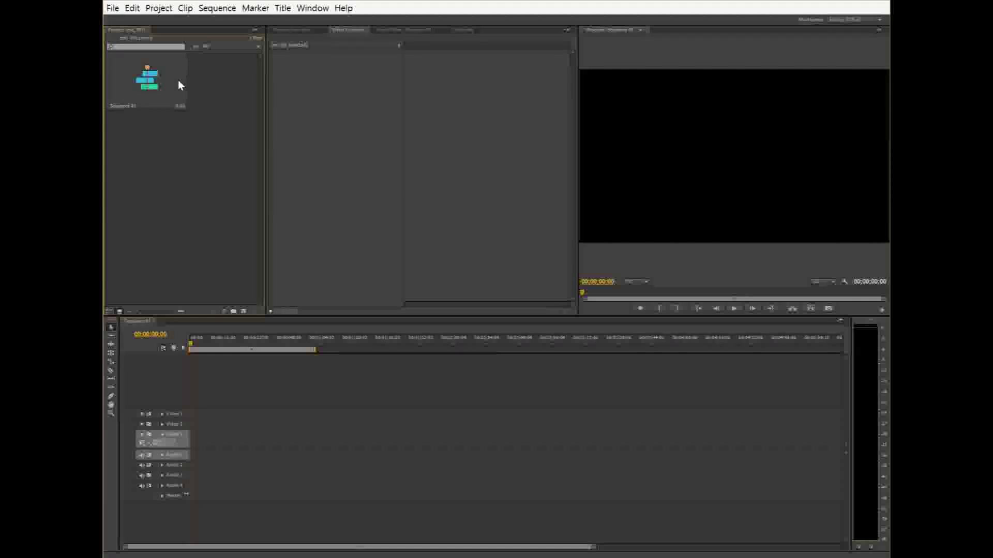
left_click(148, 90)
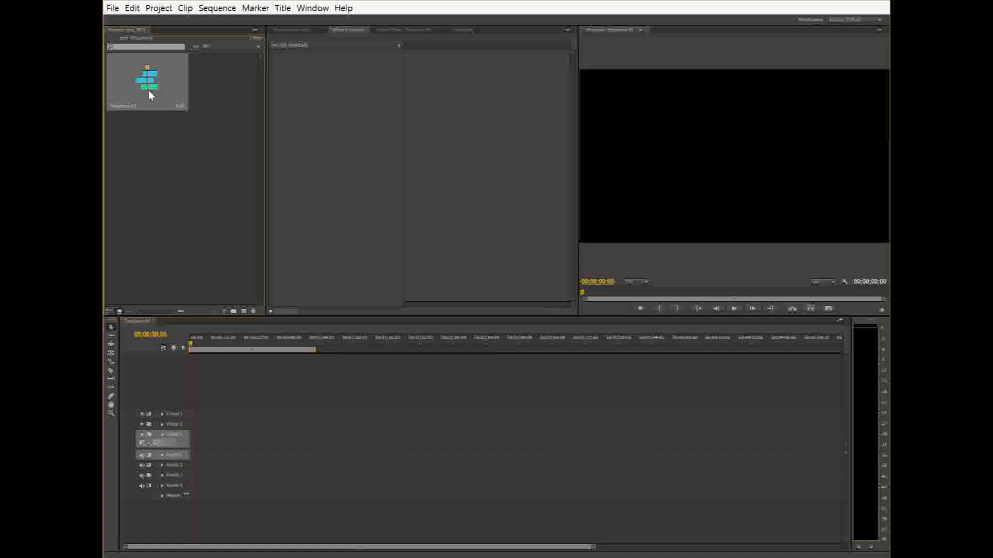
left_click(122, 116)
left_click(131, 93)
left_click(217, 9)
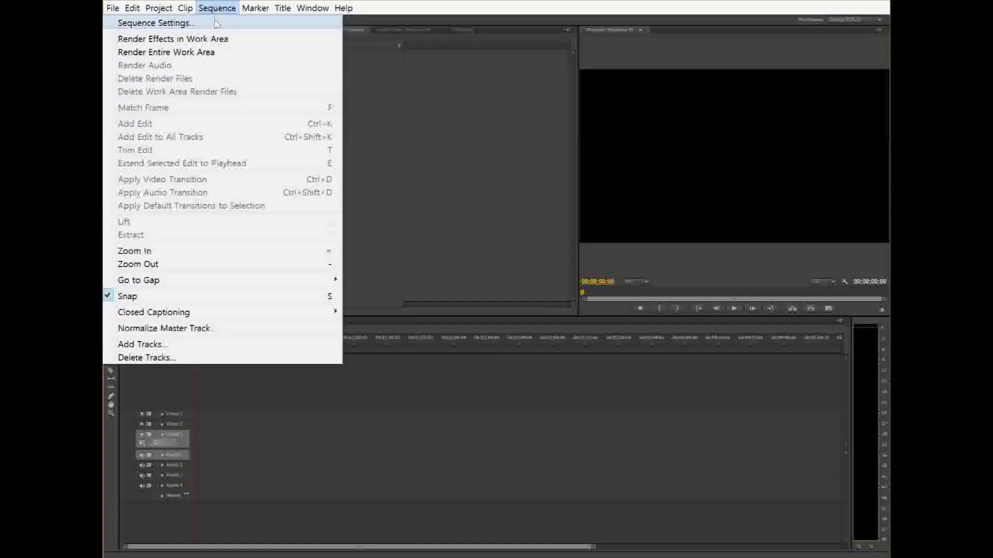
left_click(188, 23)
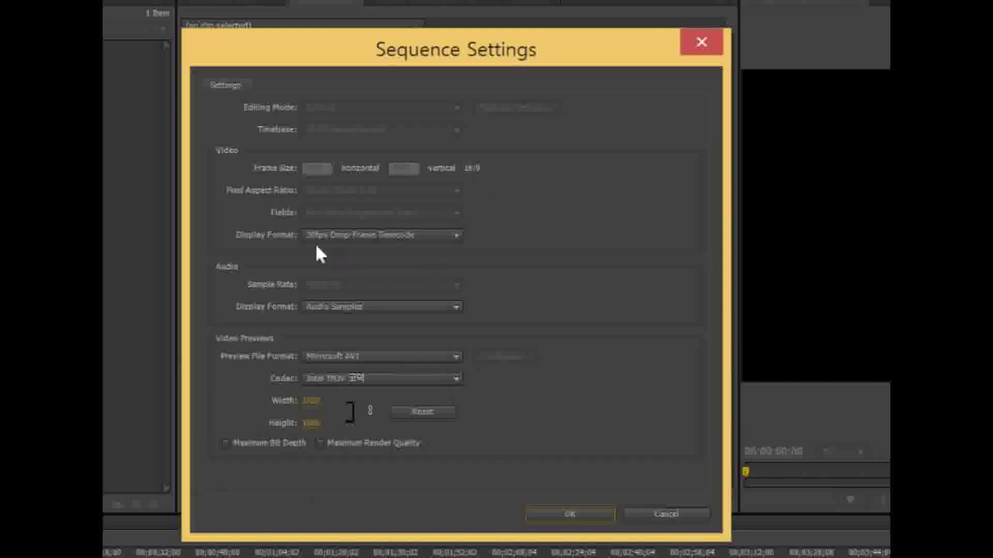
left_click(457, 235)
left_click(643, 195)
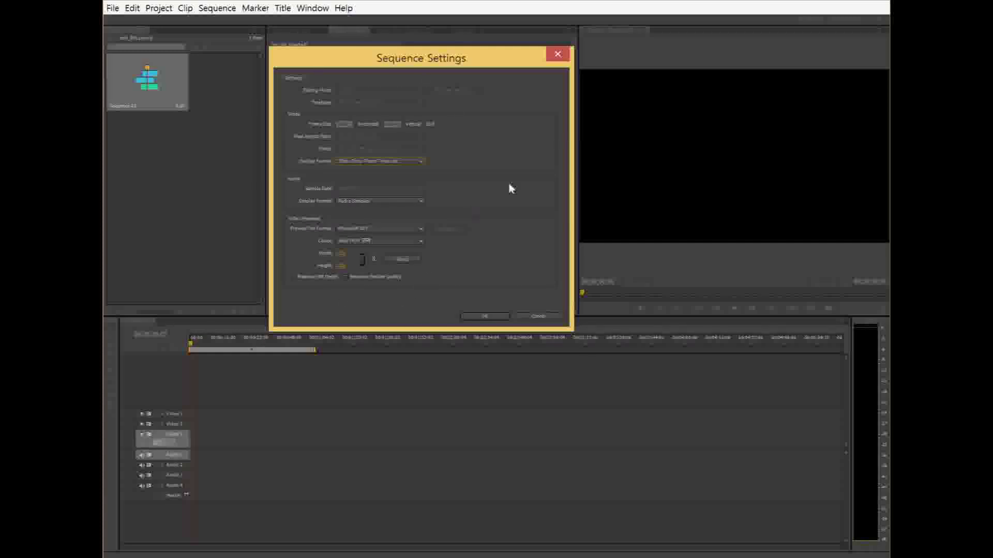
left_click(494, 317)
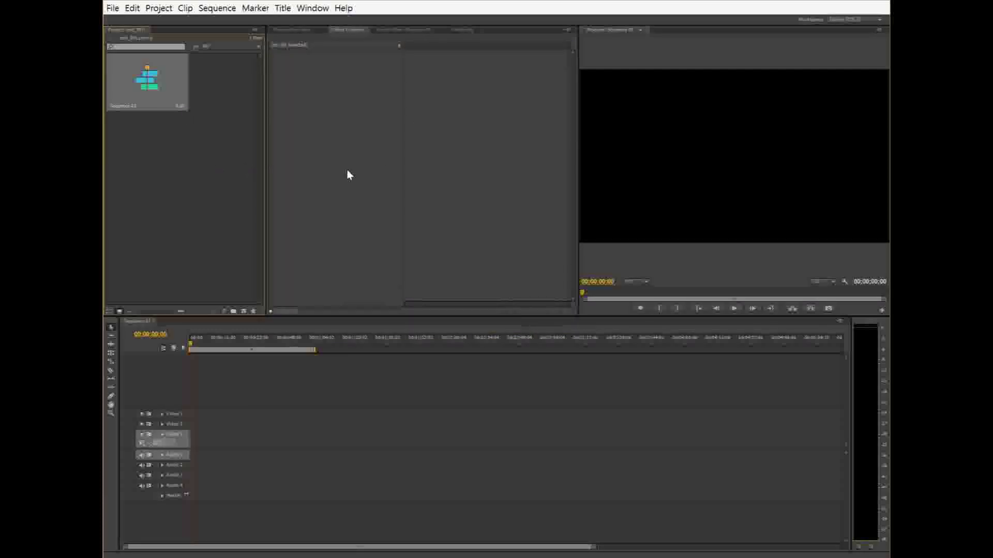
left_click(191, 185)
left_click(691, 60)
left_click(179, 239)
left_click(397, 210)
left_click(685, 54)
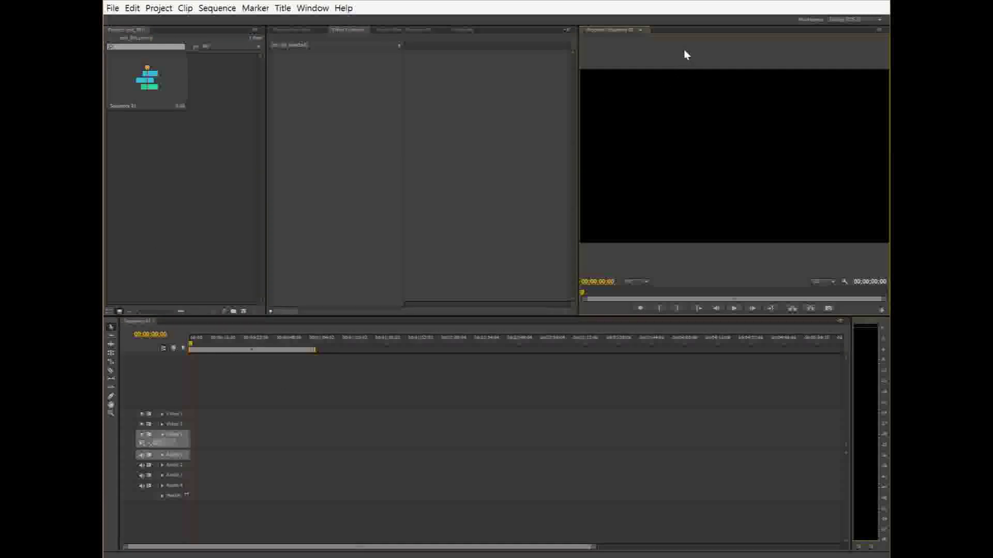